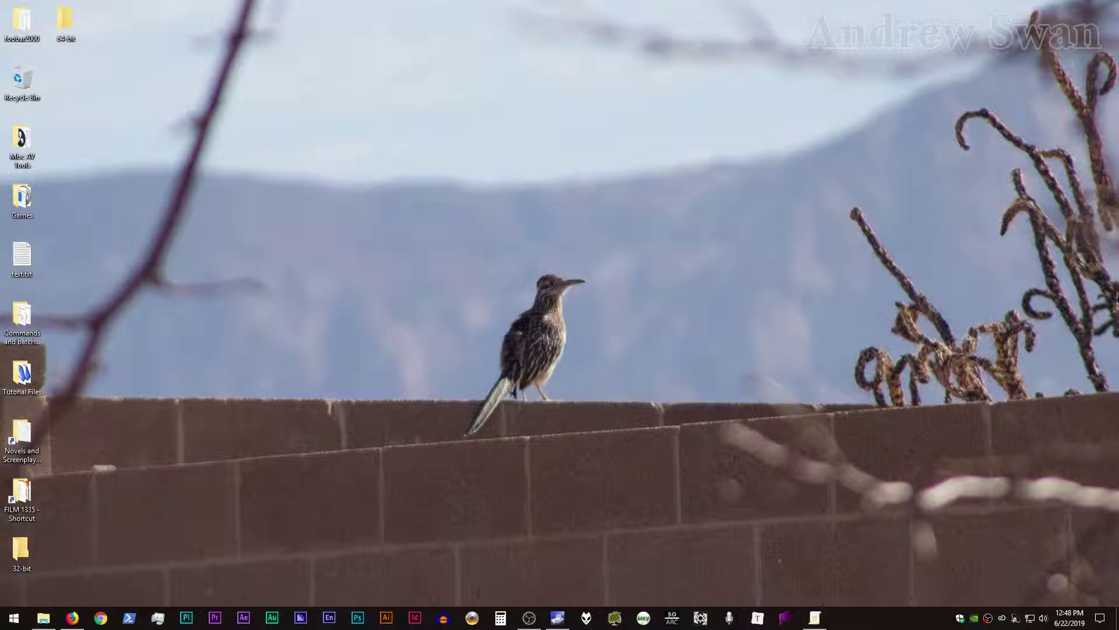
Go from the wiki's Utilities page to the Avisynth Info Tool thread and its AVSInfoTool106.7z download page
{"action": "left_click", "coordinate": [71, 618]}
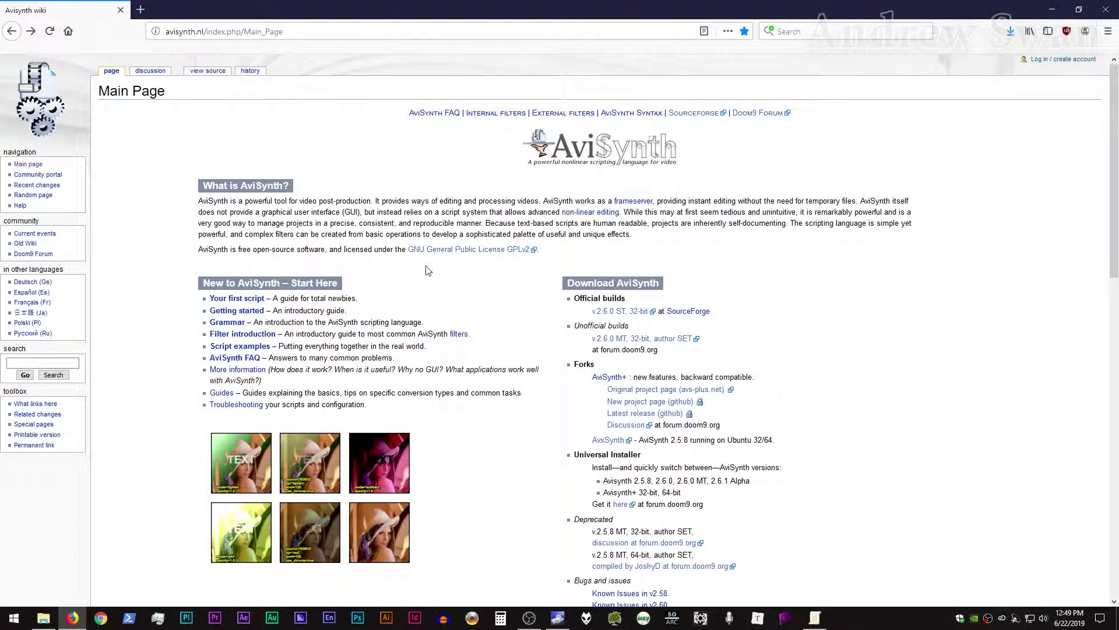
{"action": "scroll", "coordinate": [889, 272], "scroll_direction": "down", "scroll_amount": 6}
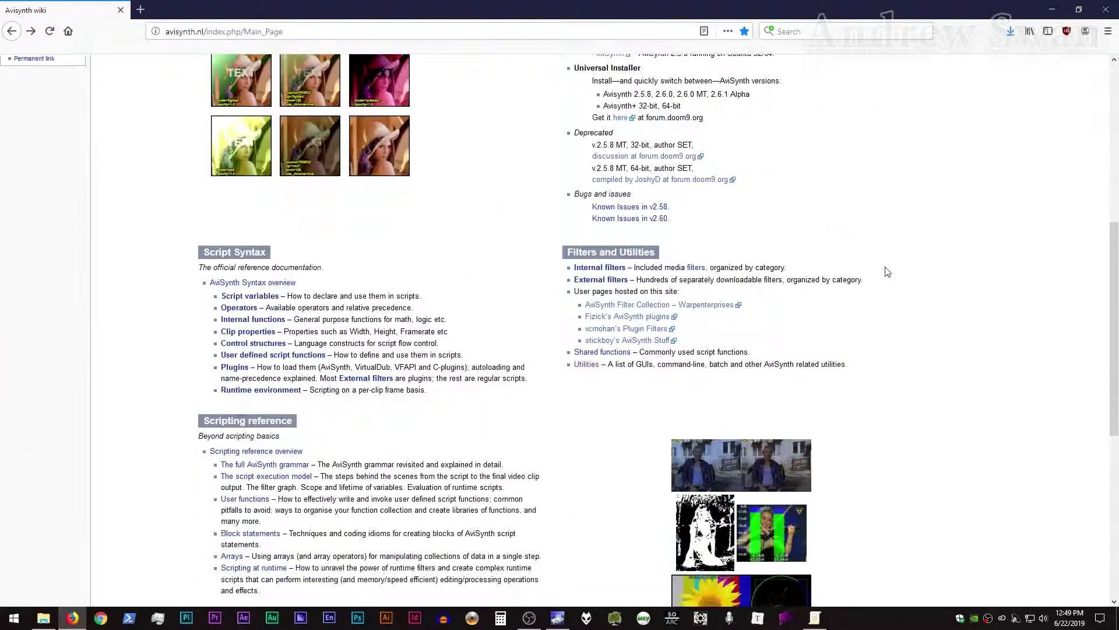
{"action": "left_click", "coordinate": [587, 363]}
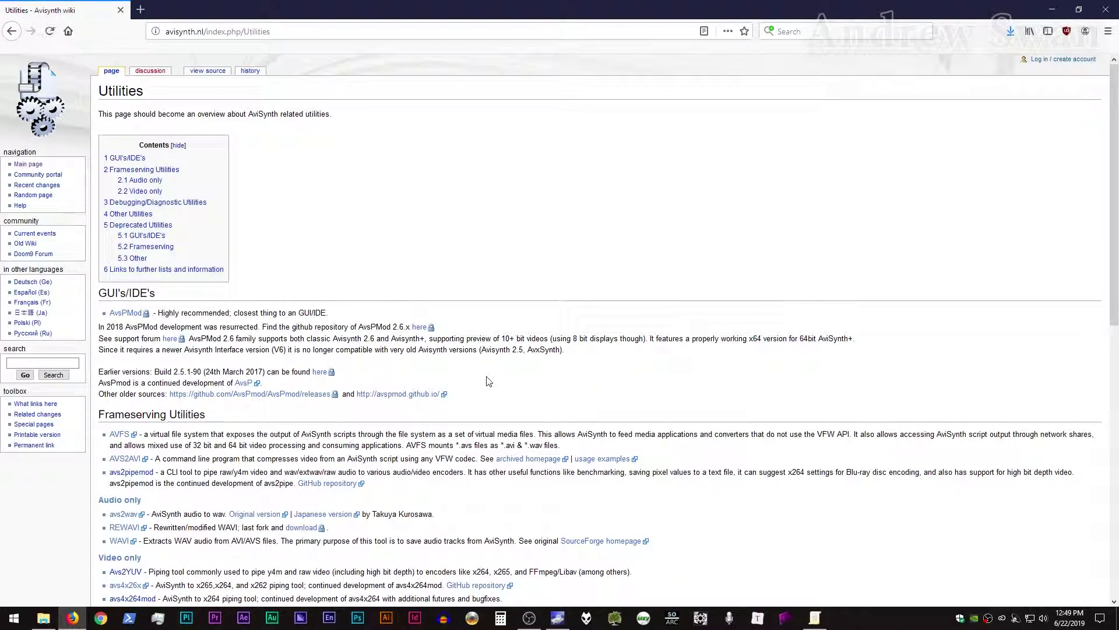
{"action": "scroll", "coordinate": [504, 382], "scroll_direction": "down", "scroll_amount": 1}
{"action": "scroll", "coordinate": [504, 382], "scroll_direction": "down", "scroll_amount": 5}
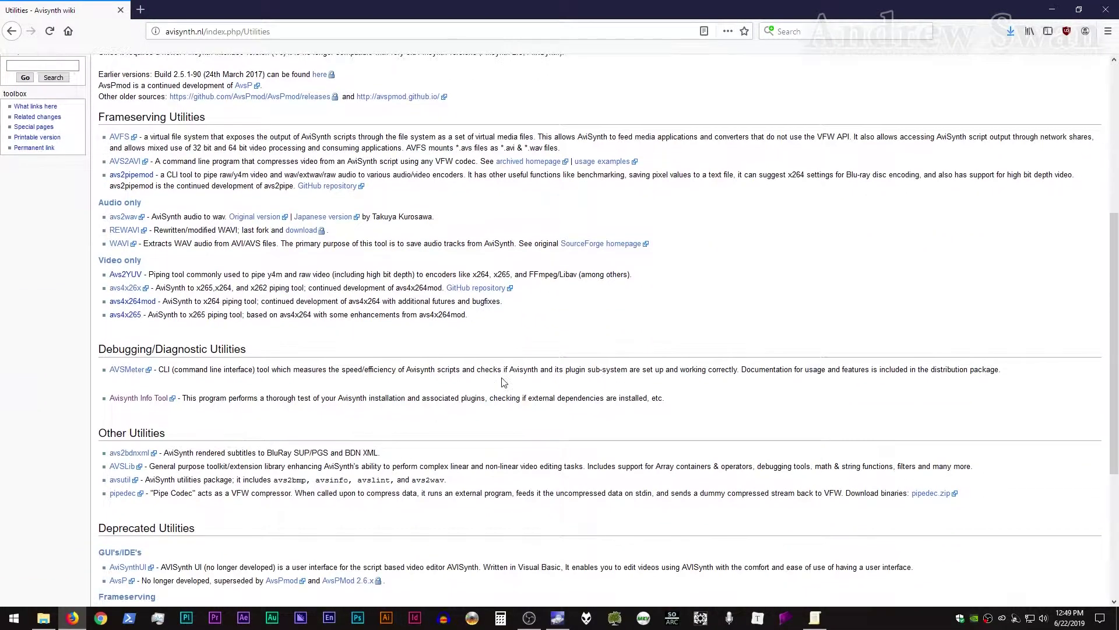
{"action": "left_click", "coordinate": [136, 400]}
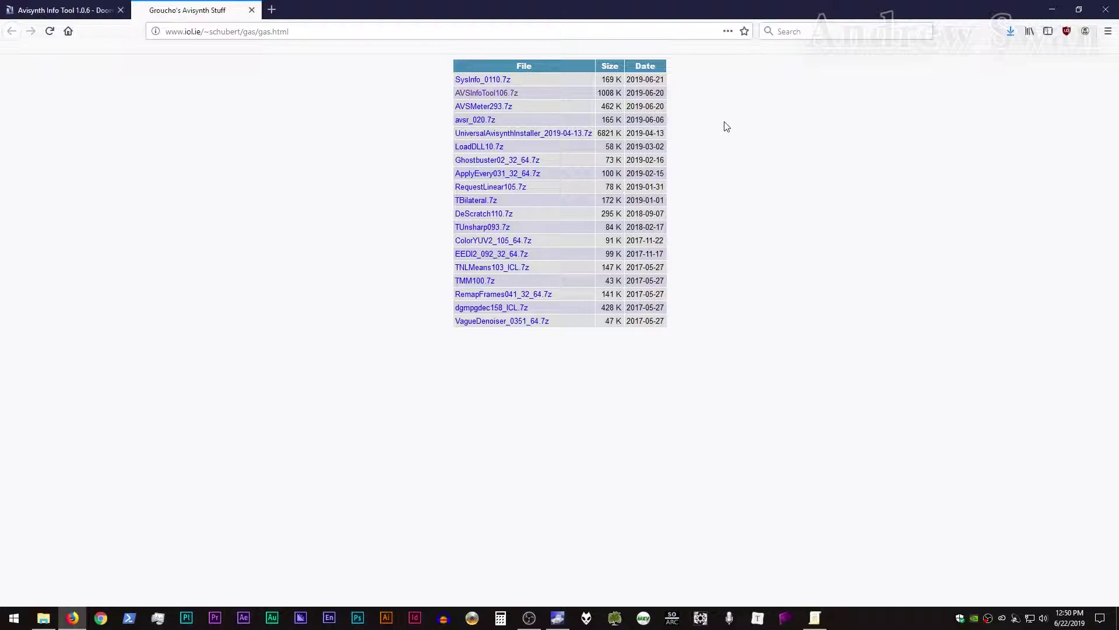
Open virustotal.com in a new browser tab
{"action": "key", "text": "ctrl+t"}
{"action": "type", "text": "vir"}
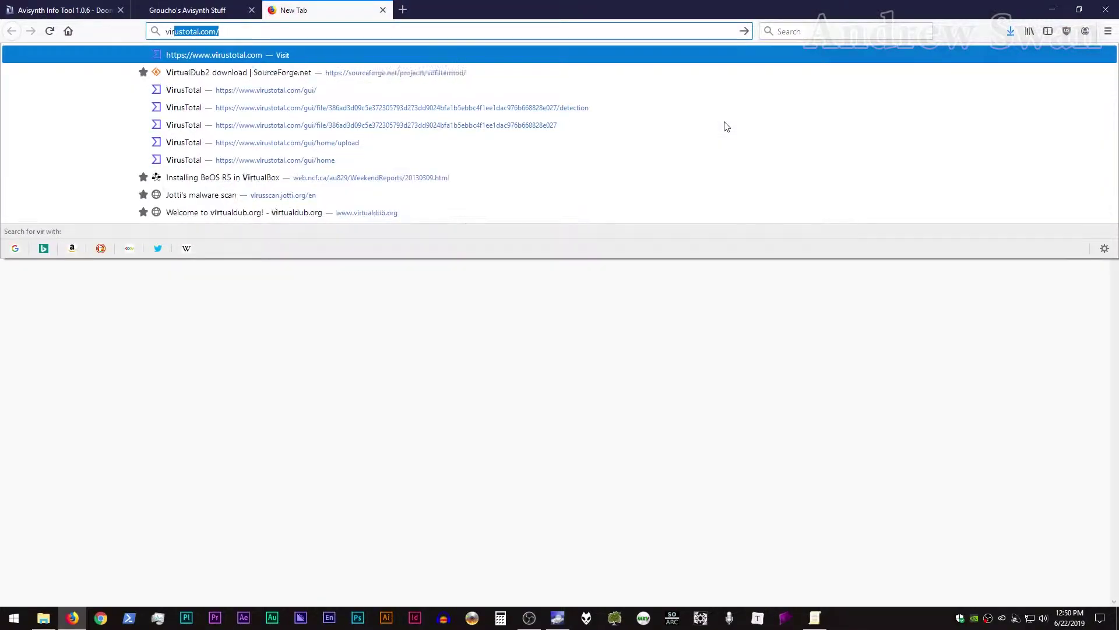
{"action": "type", "text": "us"}
{"action": "key", "text": "Return"}
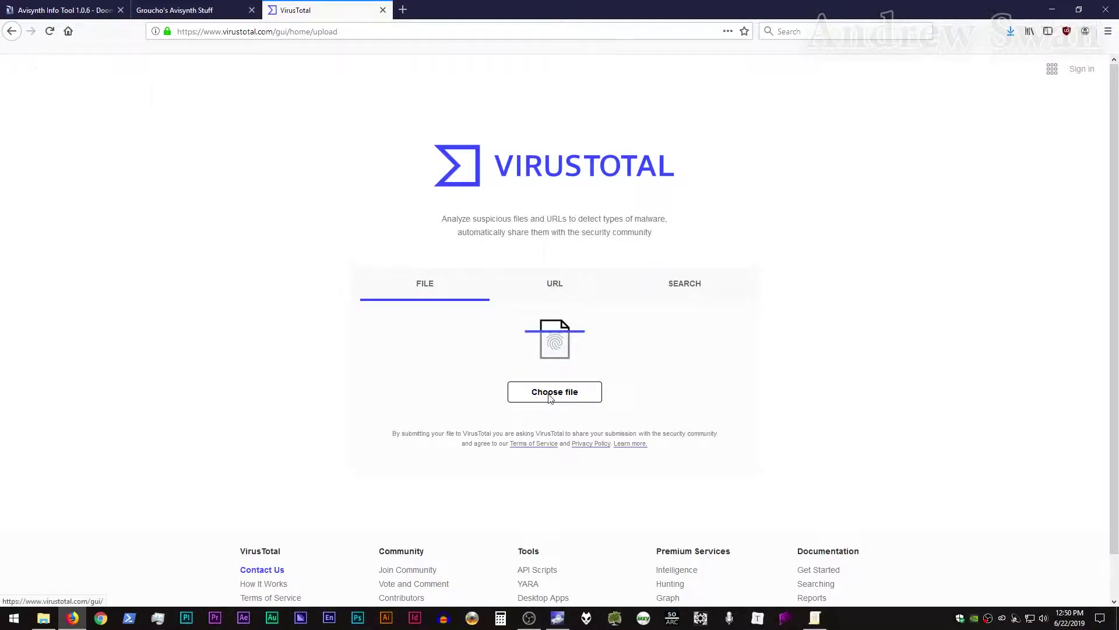
Scan AVSInfoTool106.7z and review the report showing 2 of 54 engines flagging it
{"action": "left_click", "coordinate": [551, 393]}
{"action": "left_click", "coordinate": [205, 94]}
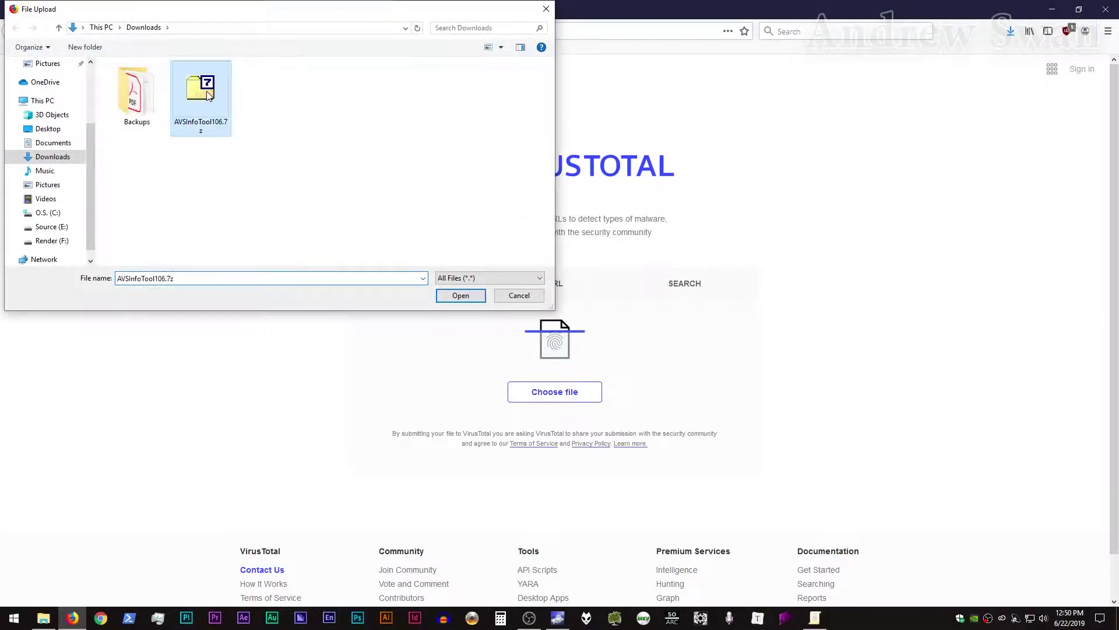
{"action": "left_click", "coordinate": [460, 296]}
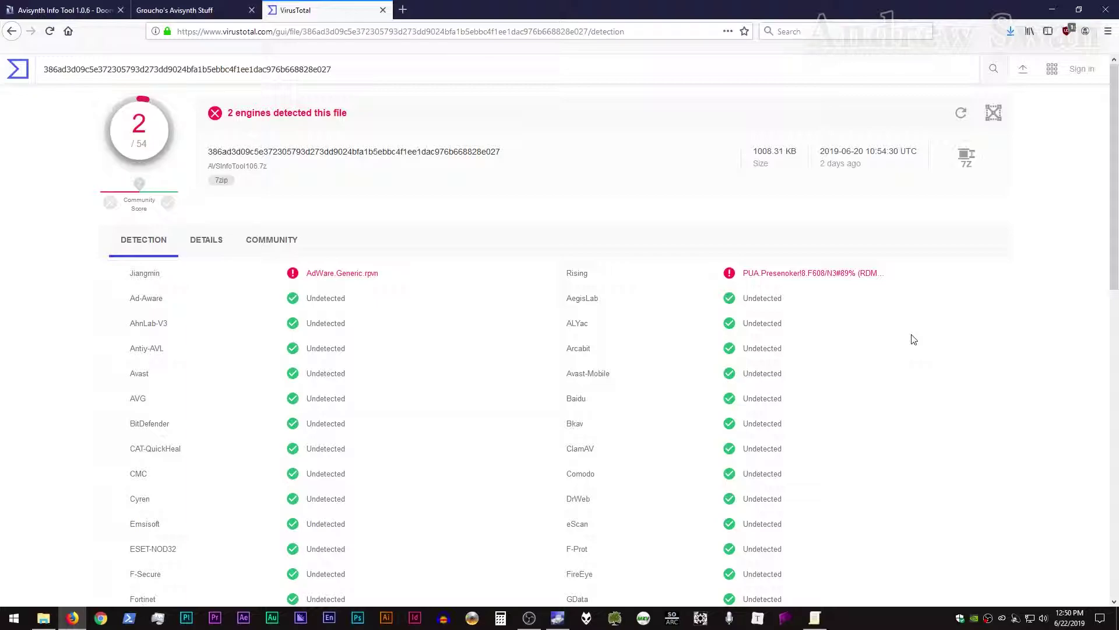
{"action": "scroll", "coordinate": [914, 340], "scroll_direction": "down", "scroll_amount": 8}
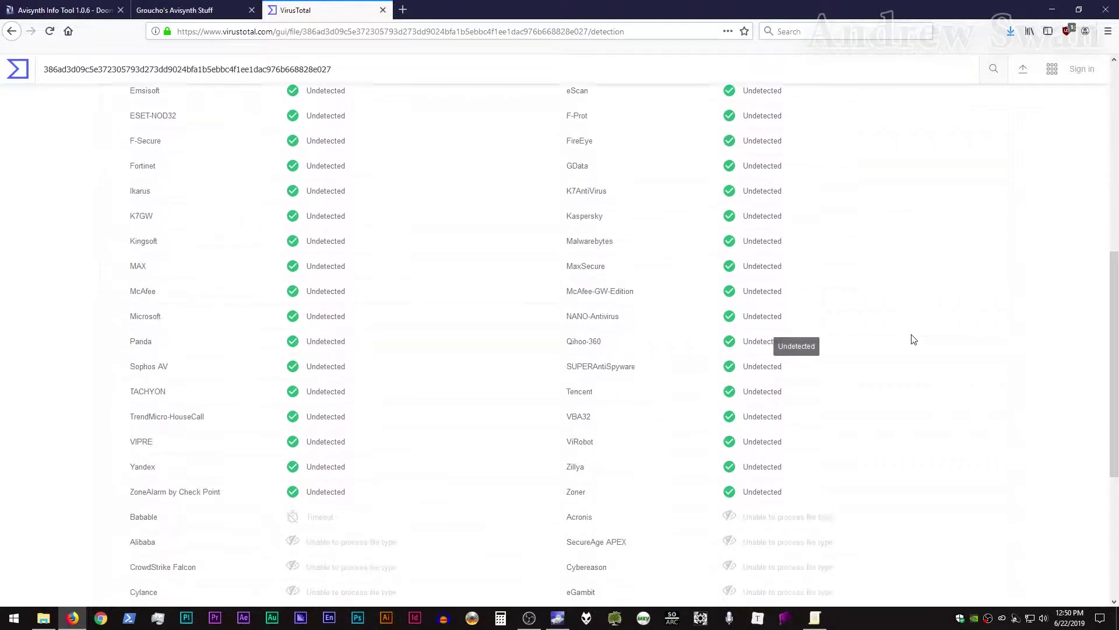
{"action": "scroll", "coordinate": [913, 339], "scroll_direction": "up", "scroll_amount": 8}
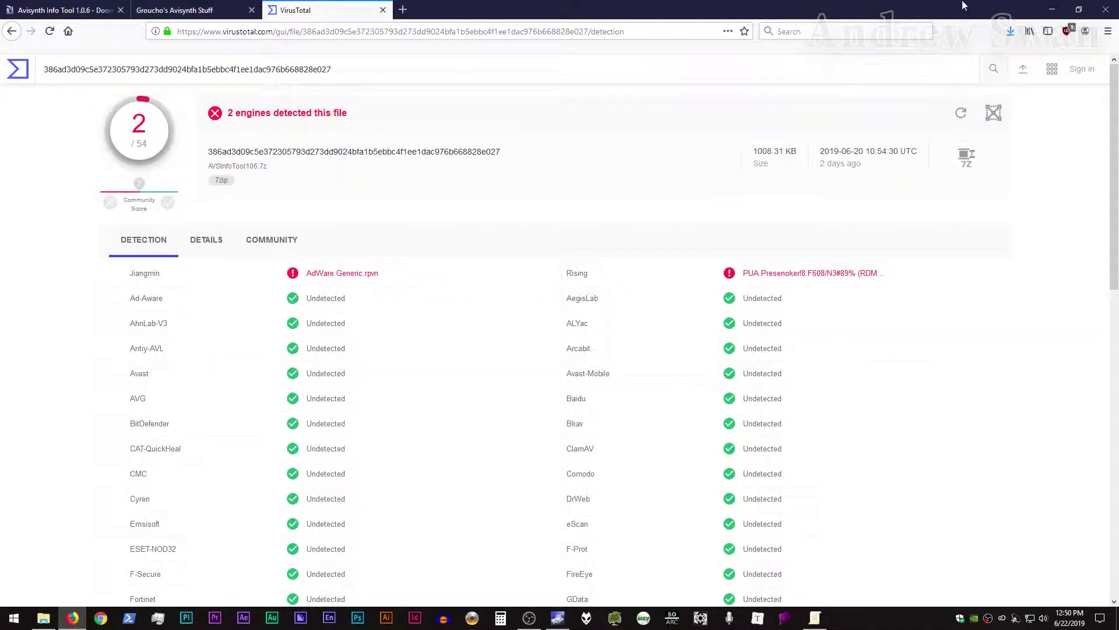
Extract the AVSInfoTool106 folder from AVSInfoTool106.7z into Downloads with 7-Zip and open it
{"action": "left_click", "coordinate": [1056, 8]}
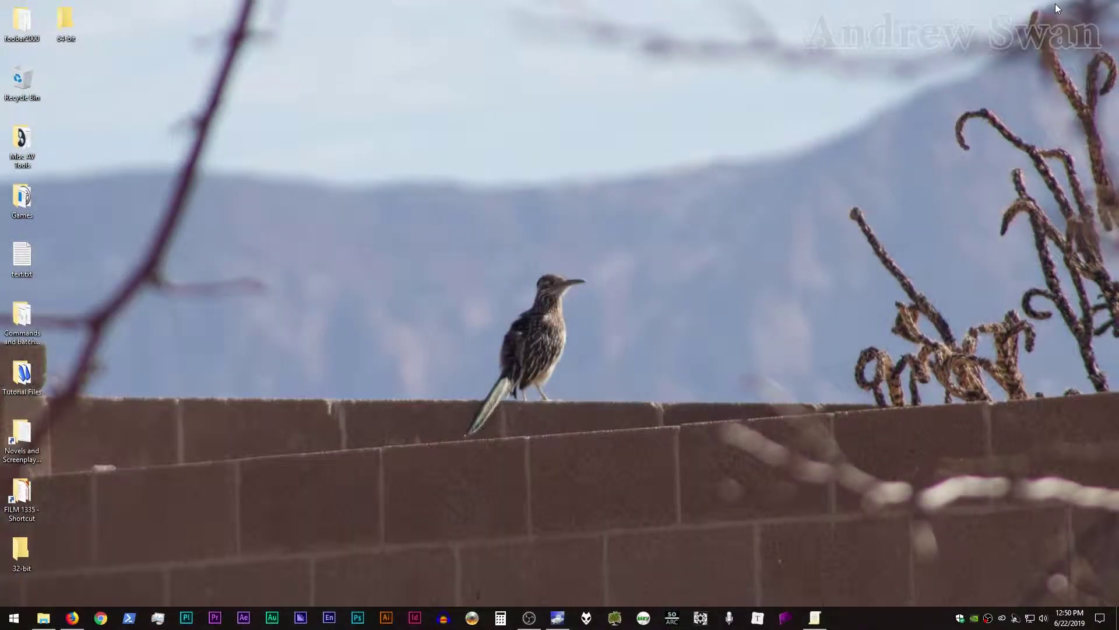
{"action": "left_click", "coordinate": [46, 619]}
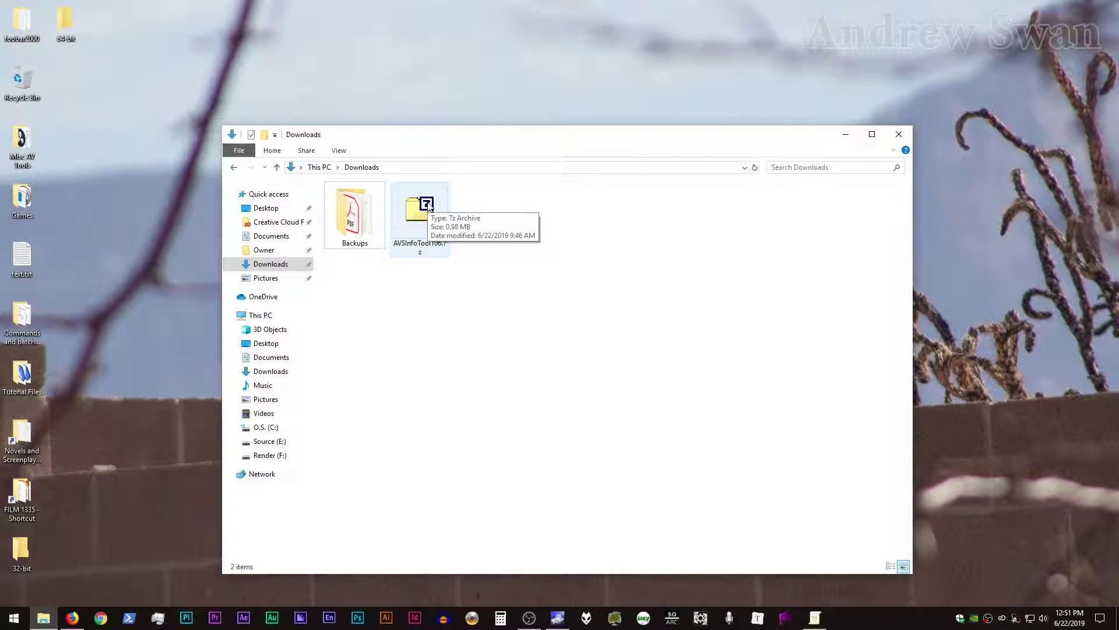
{"action": "double_click", "coordinate": [429, 205]}
{"action": "left_click_drag", "start_coordinate": [357, 154], "coordinate": [645, 151]}
{"action": "left_click_drag", "start_coordinate": [589, 236], "coordinate": [443, 314]}
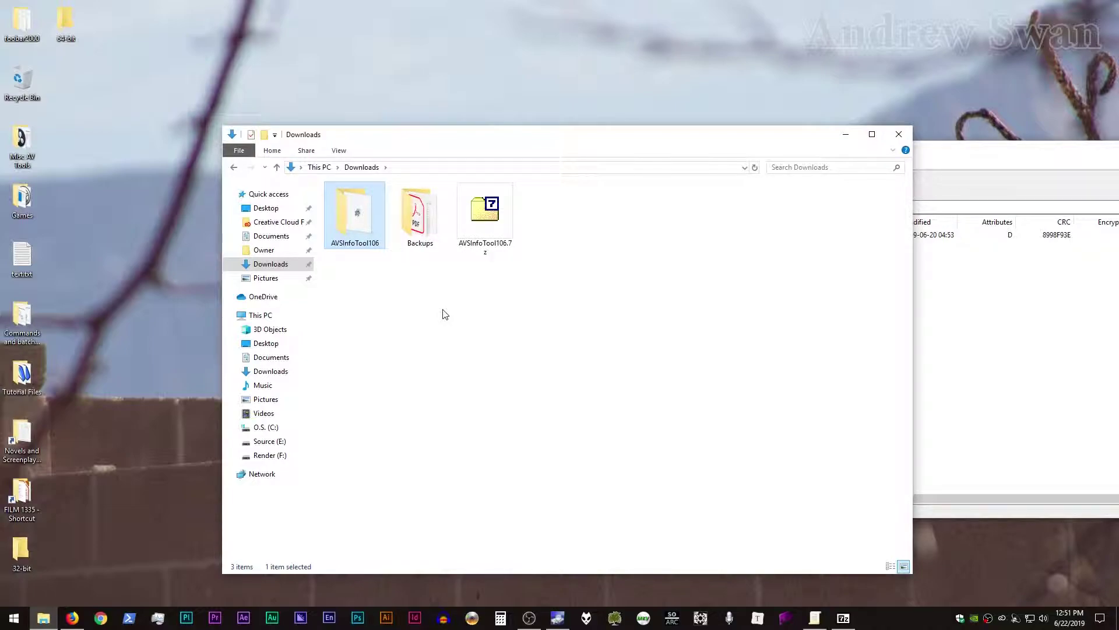
{"action": "double_click", "coordinate": [352, 226]}
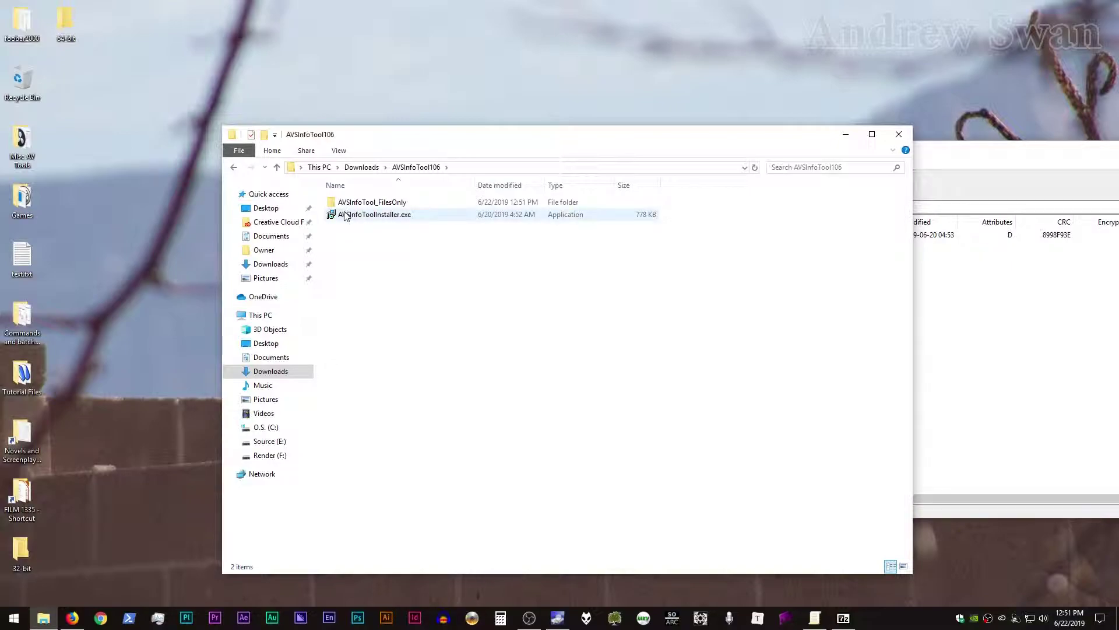
Install Avisynth Info Tool with default folders plus a desktop shortcut
{"action": "double_click", "coordinate": [345, 214]}
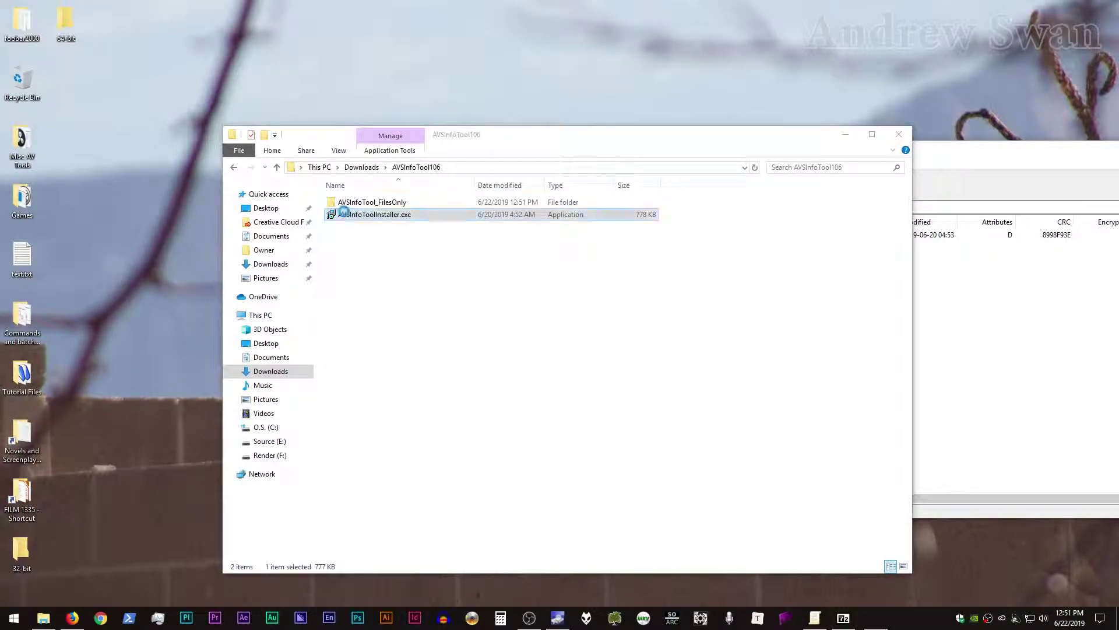
{"action": "left_click", "coordinate": [512, 395]}
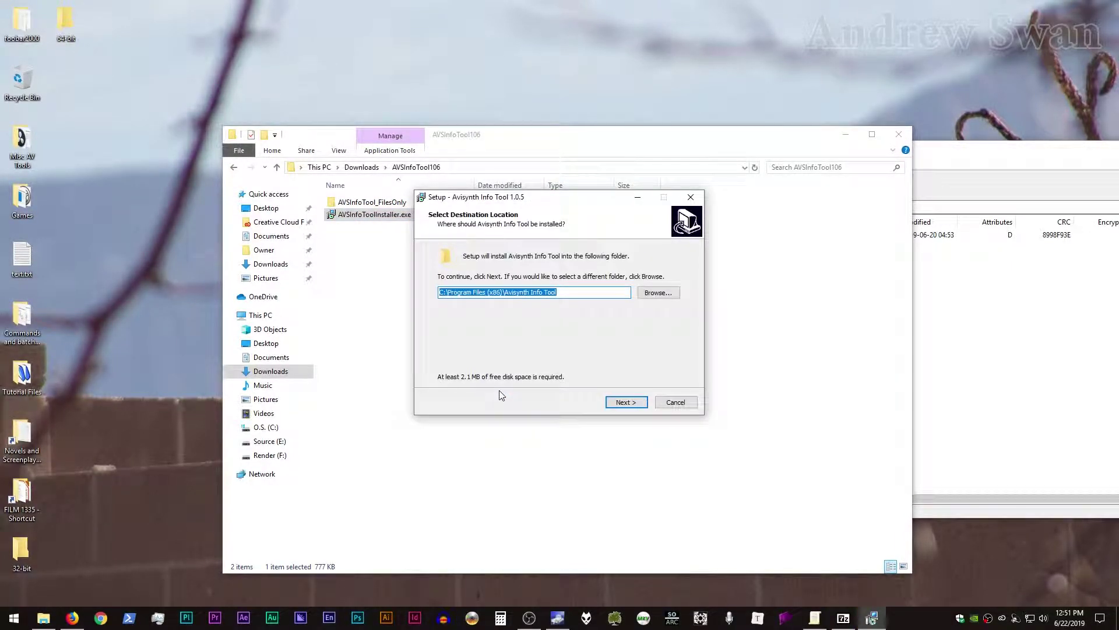
{"action": "left_click", "coordinate": [625, 401]}
{"action": "left_click", "coordinate": [627, 402]}
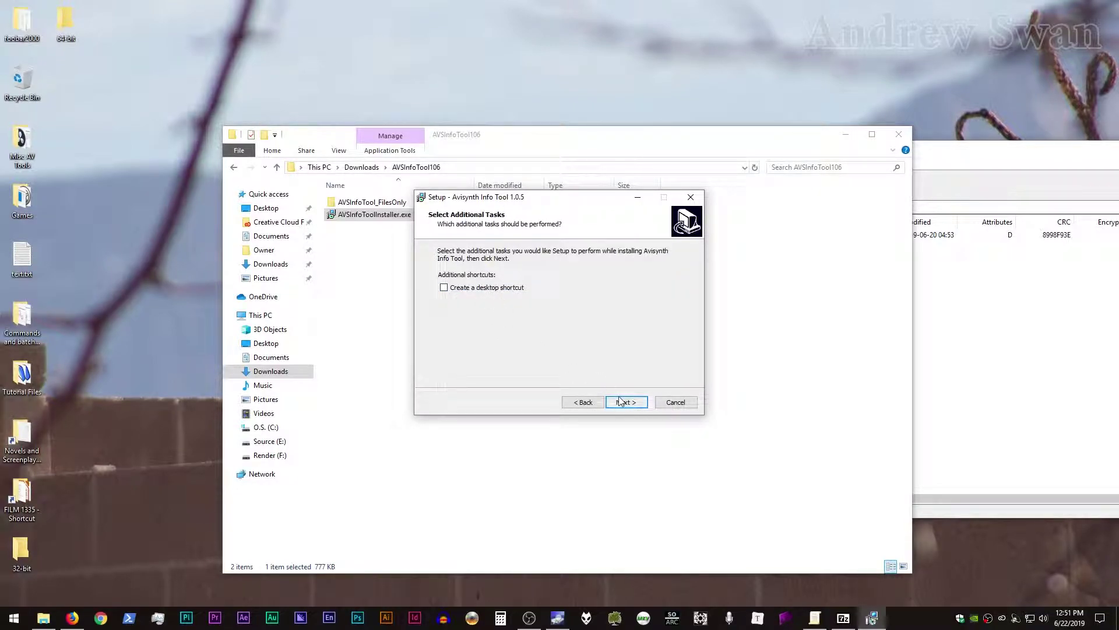
{"action": "left_click", "coordinate": [505, 290]}
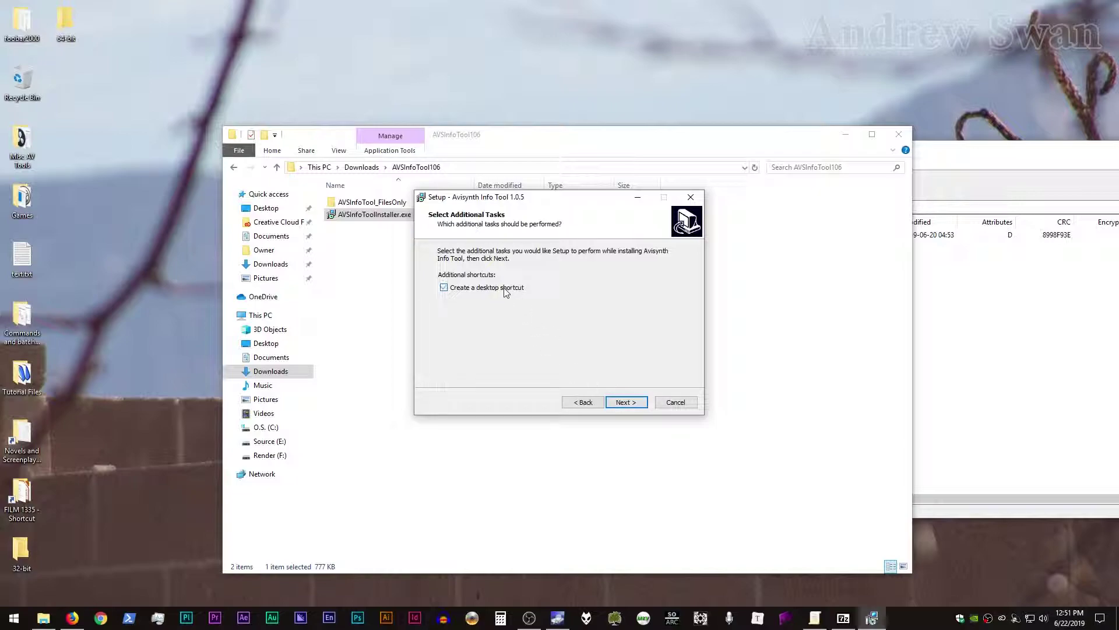
{"action": "left_click", "coordinate": [633, 403]}
{"action": "left_click", "coordinate": [633, 404]}
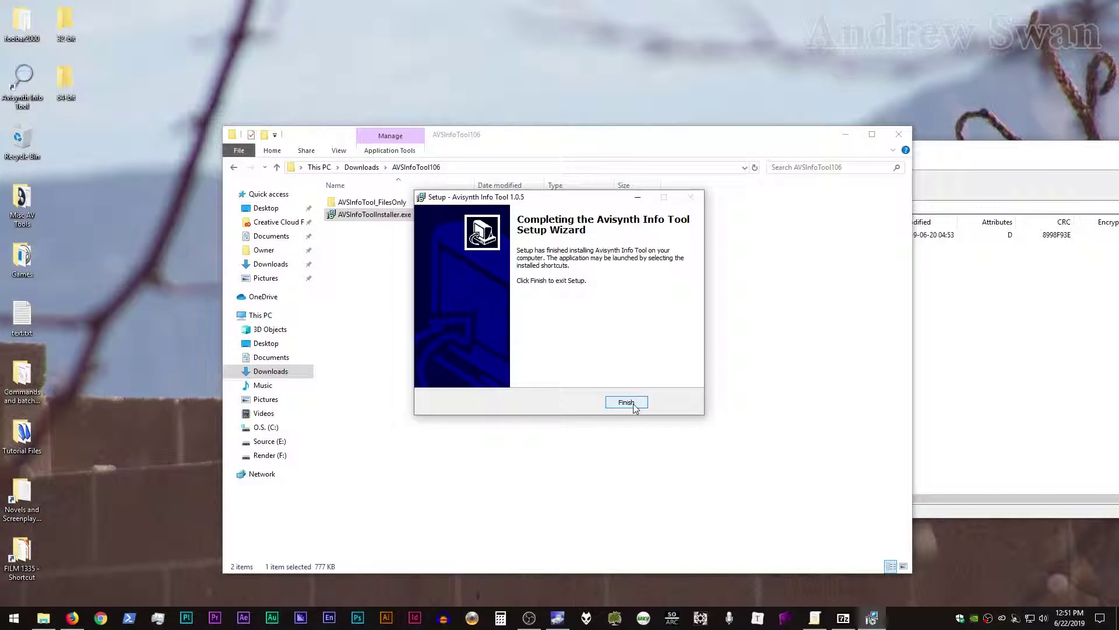
{"action": "left_click", "coordinate": [626, 403]}
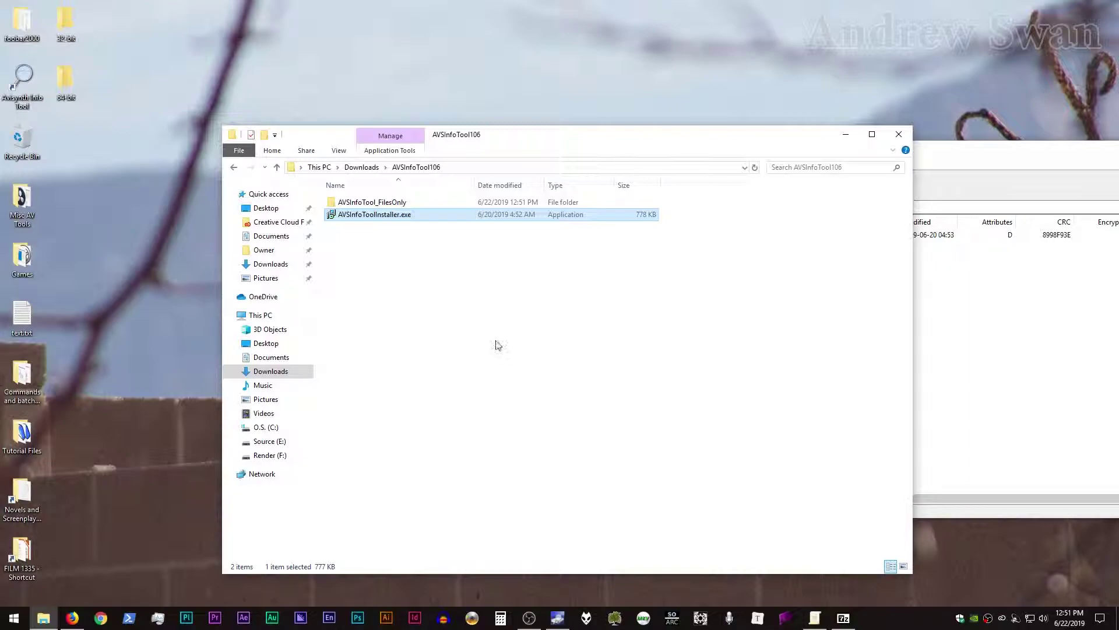
Launch Avisynth Info Tool, view the 32-bit plugin errors, then show the 64-bit AviSynth+ report
{"action": "double_click", "coordinate": [17, 88]}
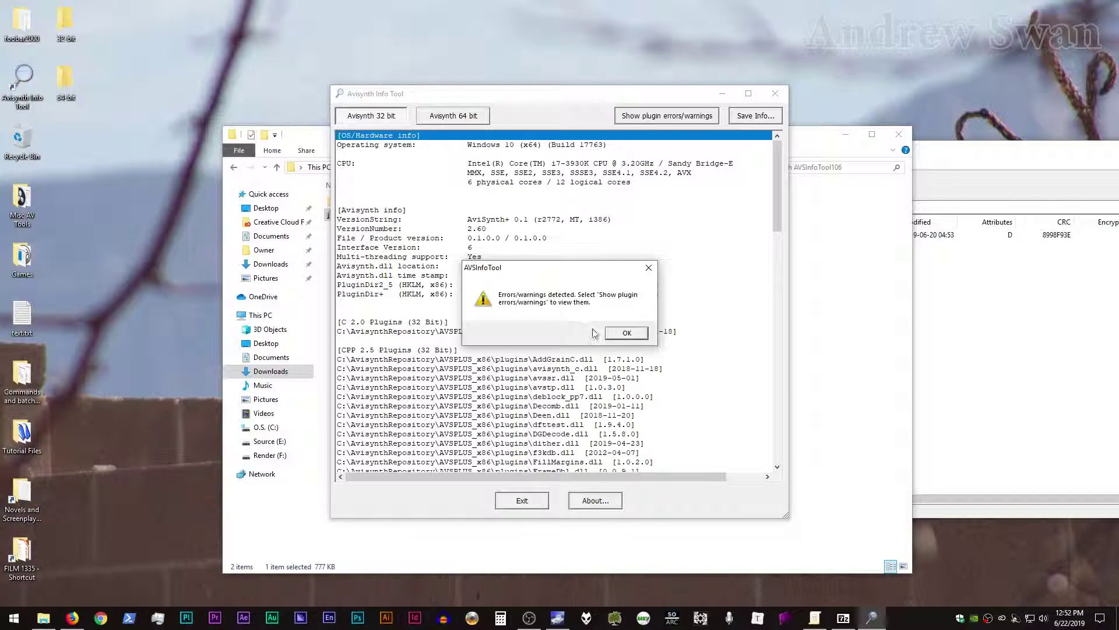
{"action": "left_click", "coordinate": [628, 333]}
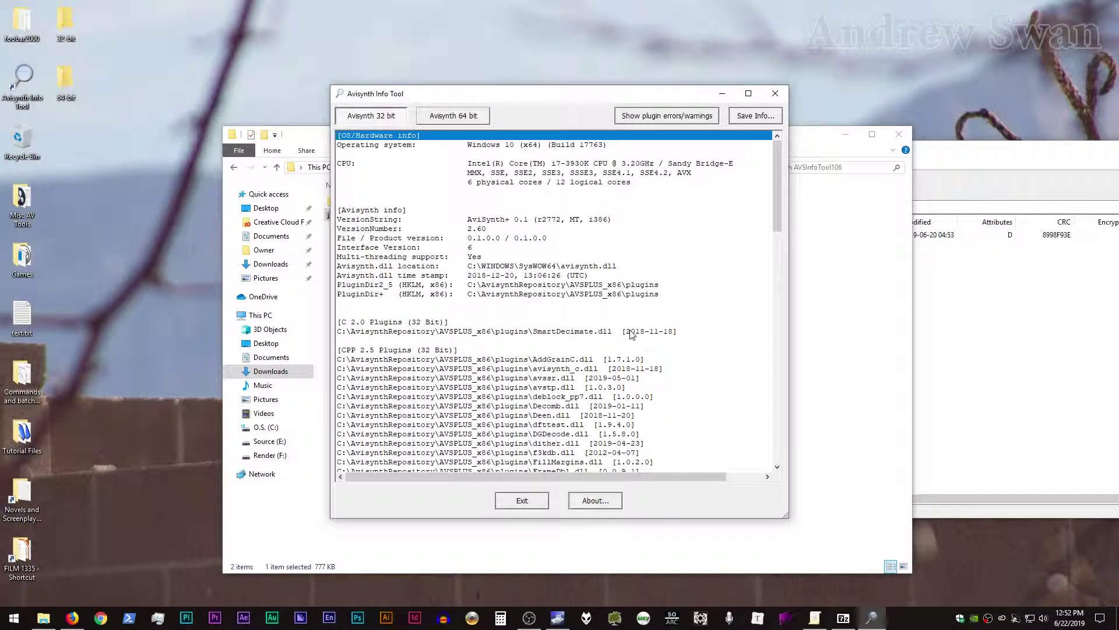
{"action": "left_click", "coordinate": [653, 116]}
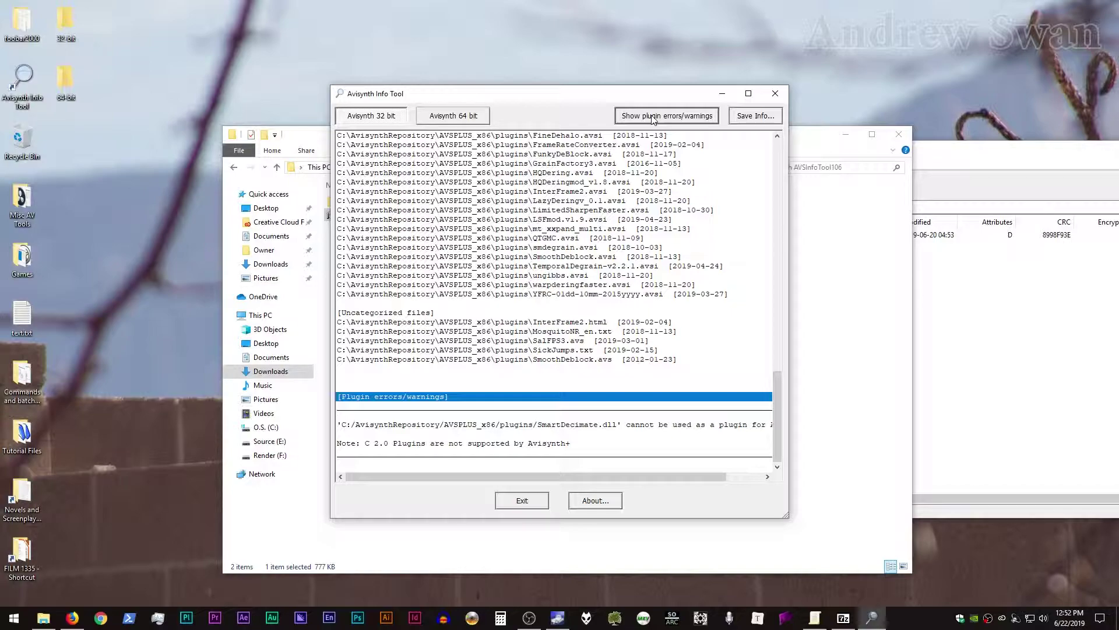
{"action": "left_click", "coordinate": [460, 116]}
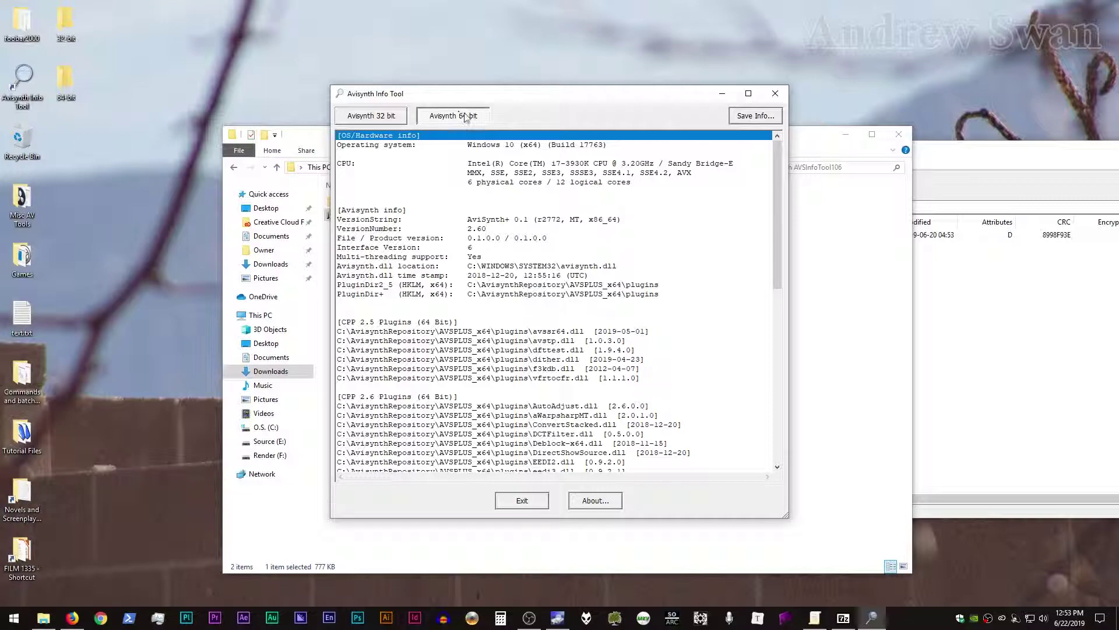
Save the 64-bit report as AvisynthInfo64.txt on the Desktop
{"action": "scroll", "coordinate": [578, 370], "scroll_direction": "down", "scroll_amount": 10}
{"action": "scroll", "coordinate": [577, 370], "scroll_direction": "down", "scroll_amount": 1}
{"action": "key", "text": "Home"}
{"action": "left_click", "coordinate": [759, 118]}
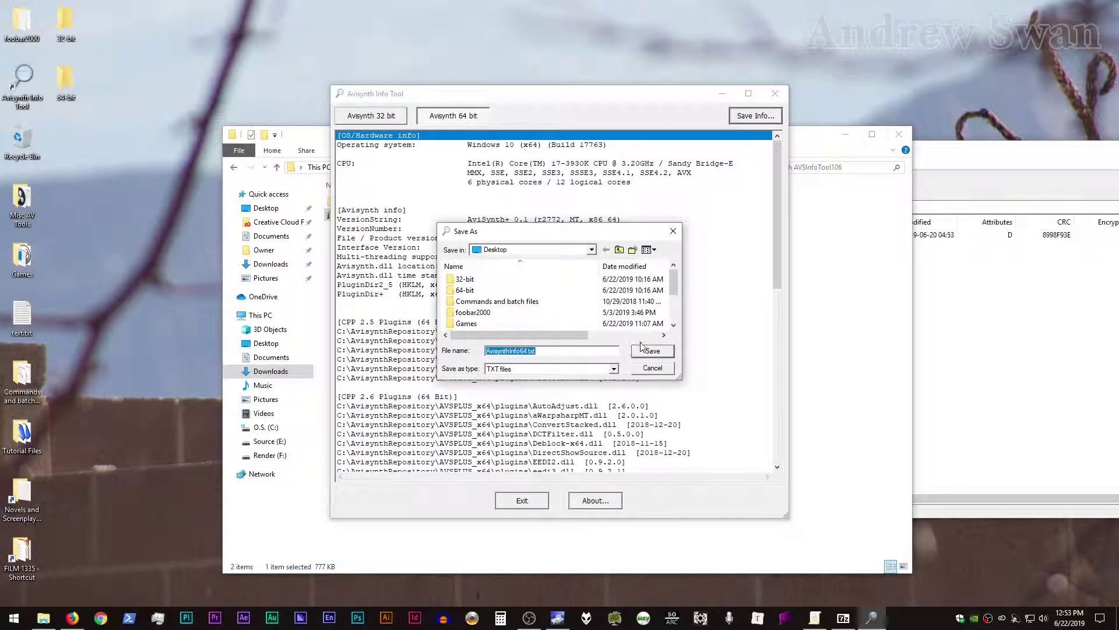
{"action": "left_click", "coordinate": [499, 250]}
{"action": "left_click", "coordinate": [505, 328]}
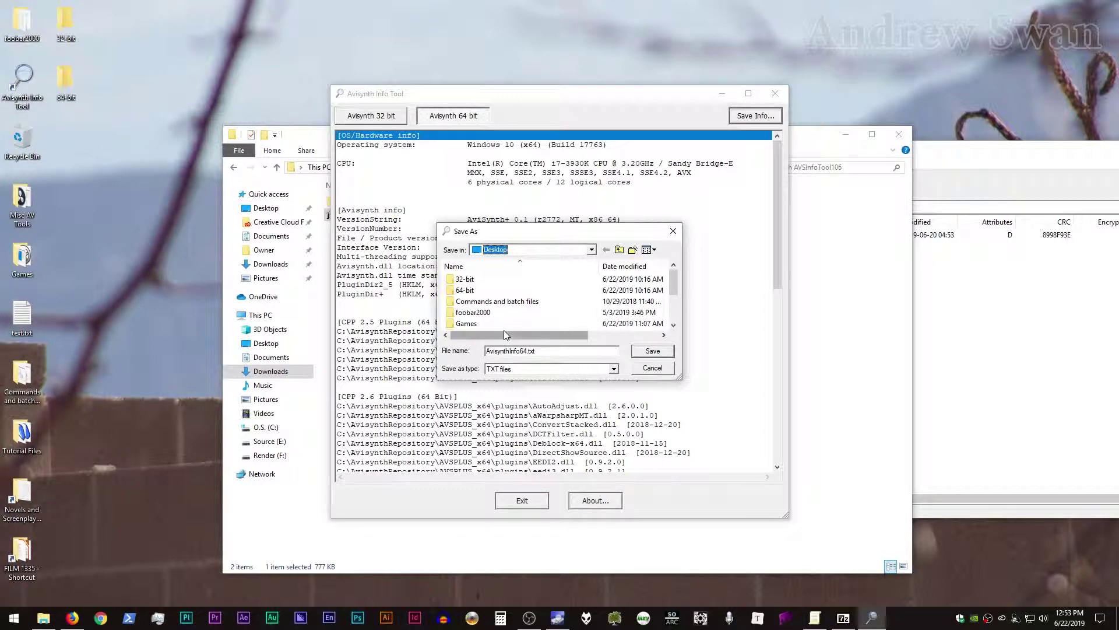
{"action": "left_click", "coordinate": [652, 355]}
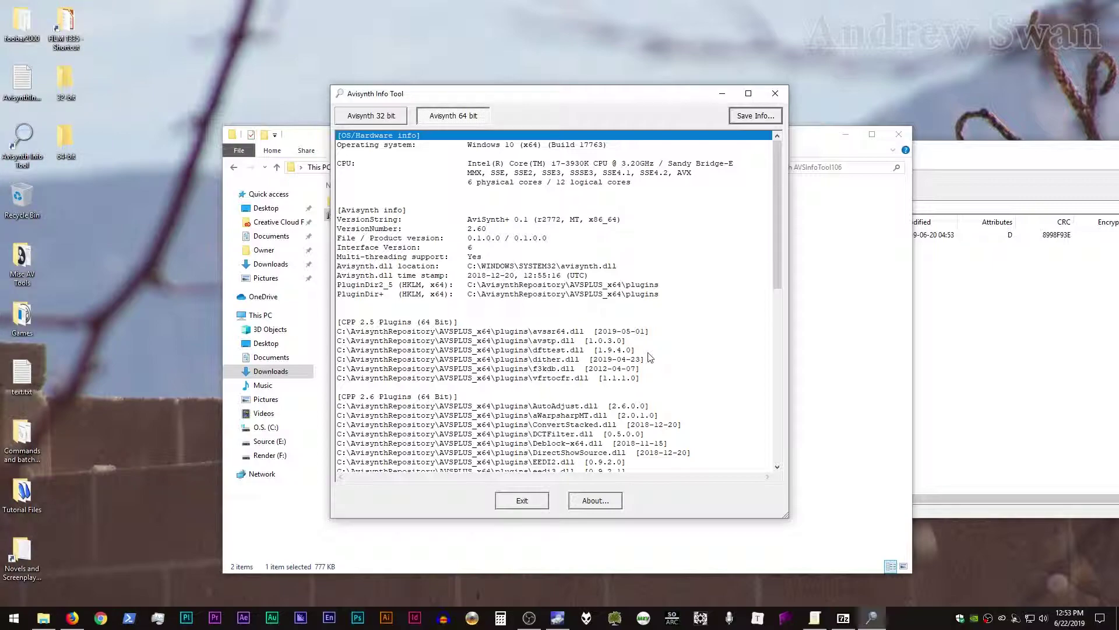
Review AvisynthInfo64.txt in Notepad, then close Notepad
{"action": "double_click", "coordinate": [17, 96]}
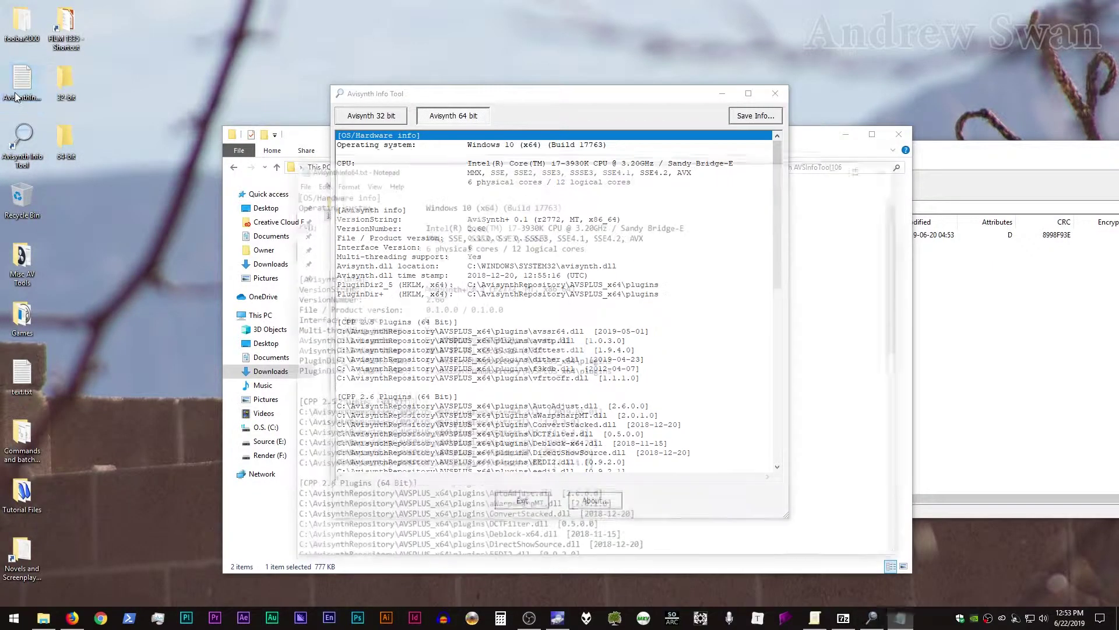
{"action": "scroll", "coordinate": [620, 408], "scroll_direction": "down", "scroll_amount": 10}
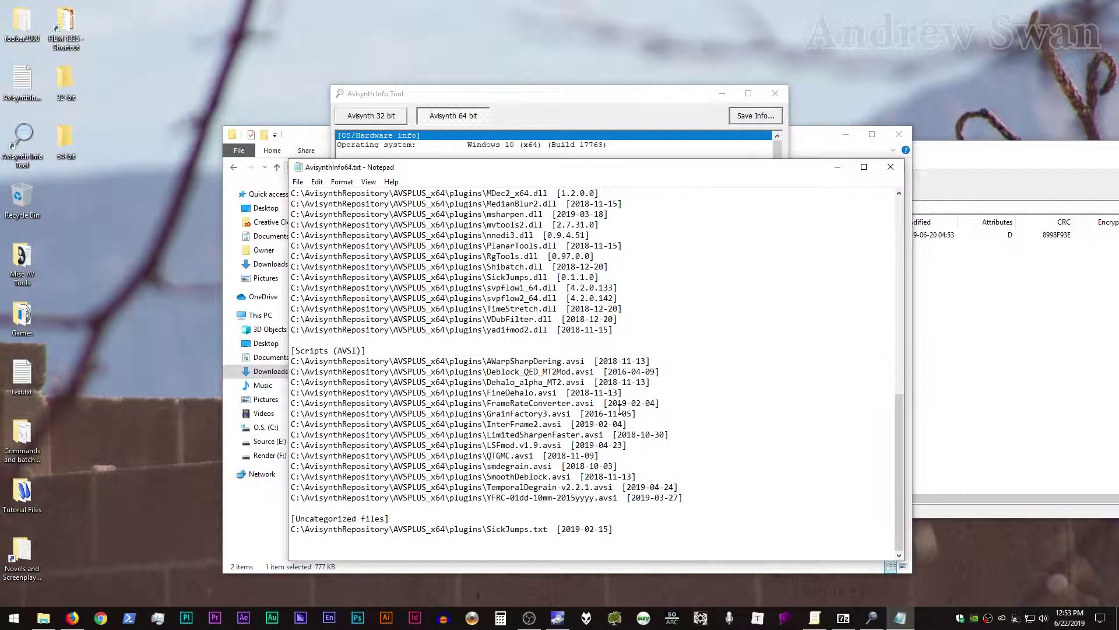
{"action": "scroll", "coordinate": [624, 278], "scroll_direction": "up", "scroll_amount": 15}
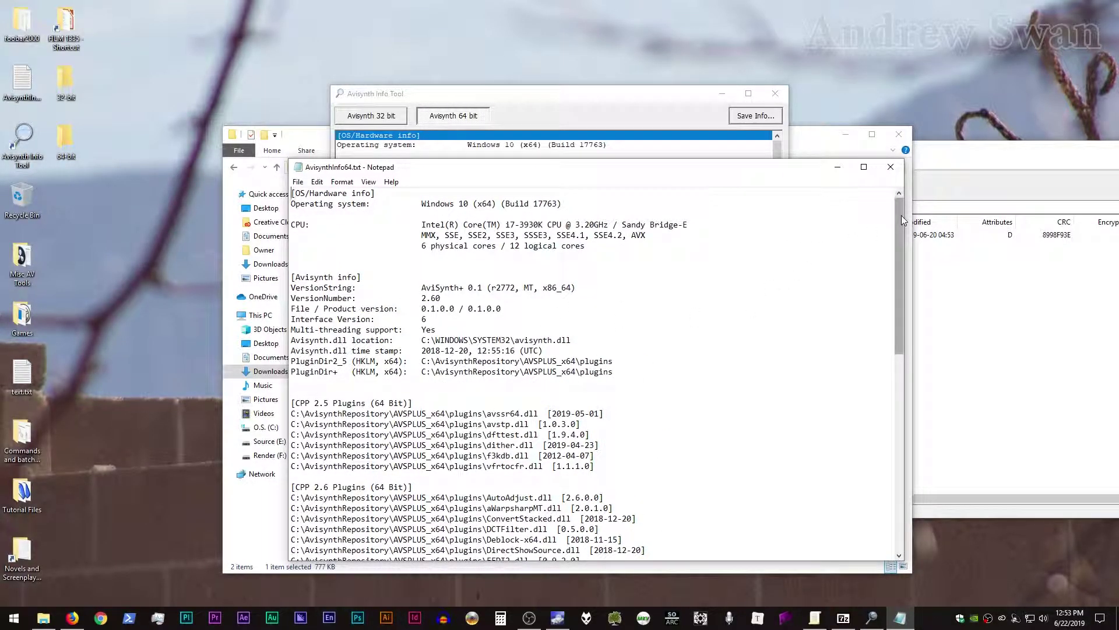
{"action": "left_click", "coordinate": [892, 167]}
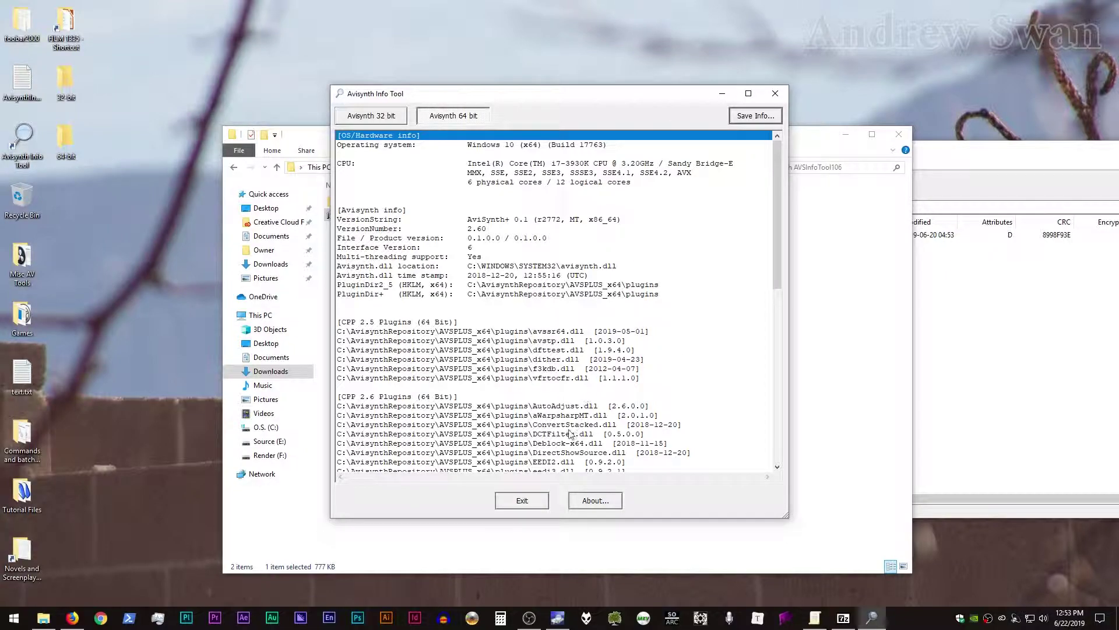
{"action": "left_click", "coordinate": [501, 505]}
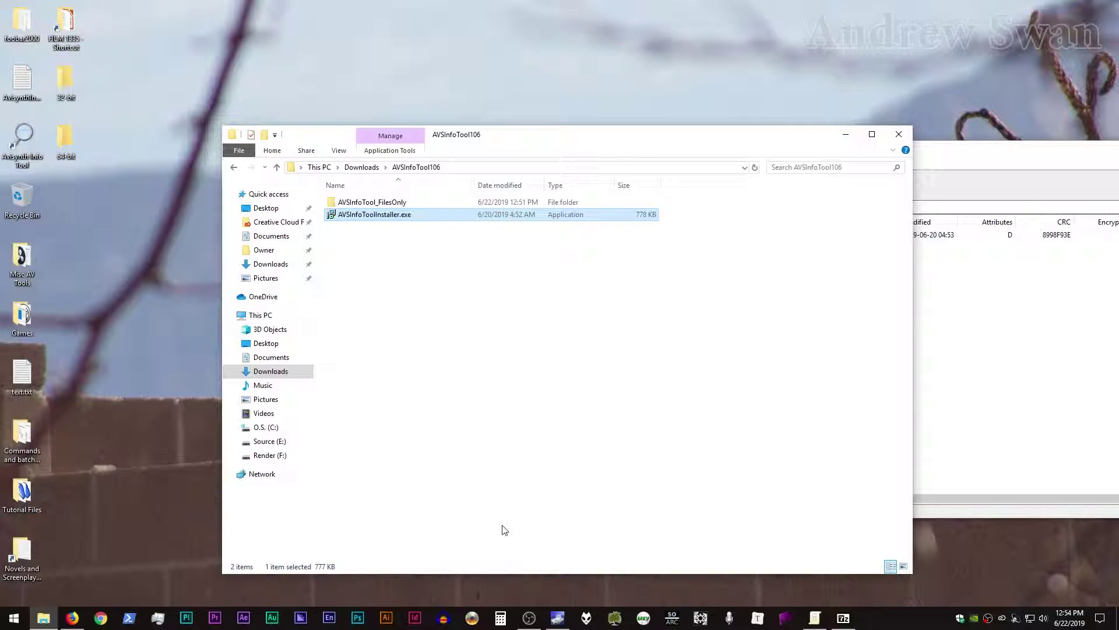
Browse to C:\Windows\SysWOW64 and locate libfftw3f-3.dll
{"action": "left_click", "coordinate": [257, 429]}
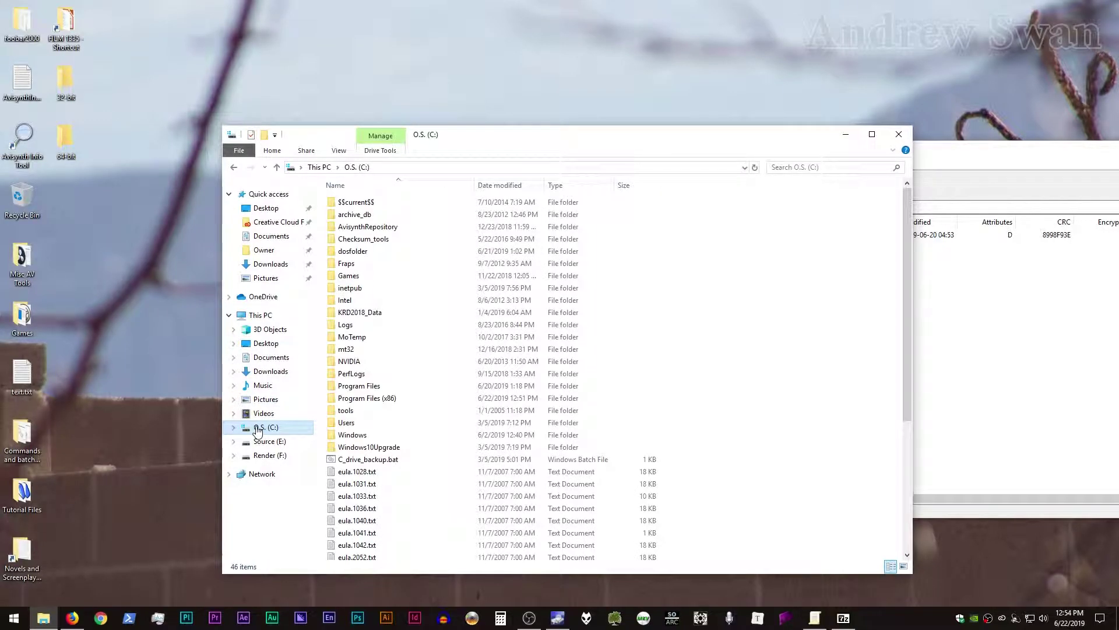
{"action": "double_click", "coordinate": [373, 434]}
{"action": "scroll", "coordinate": [373, 434], "scroll_direction": "down", "scroll_amount": 15}
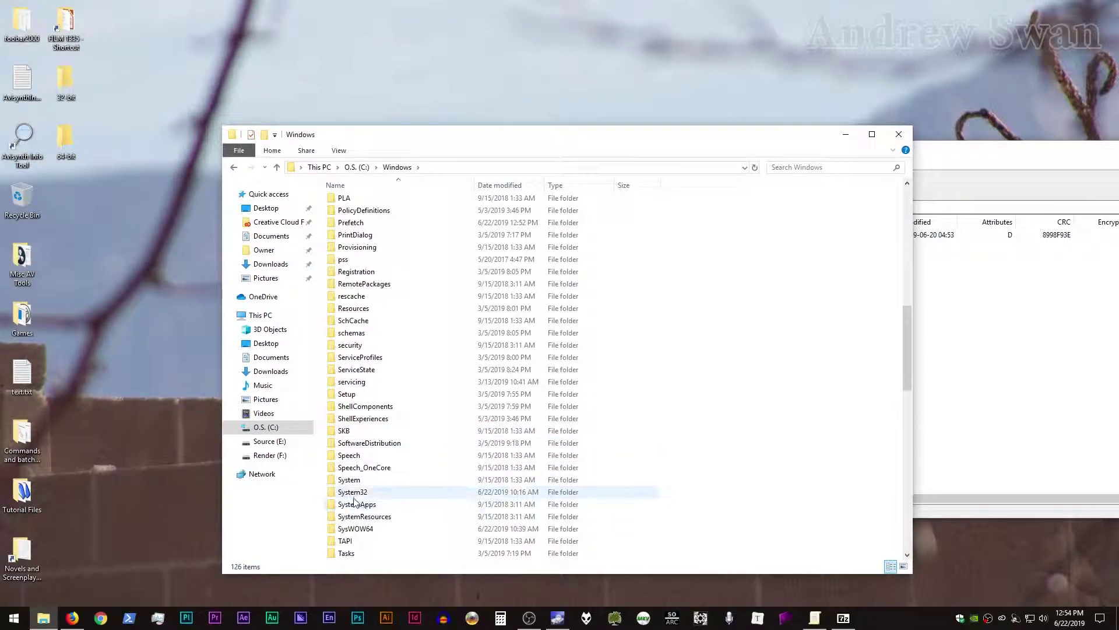
{"action": "double_click", "coordinate": [372, 529]}
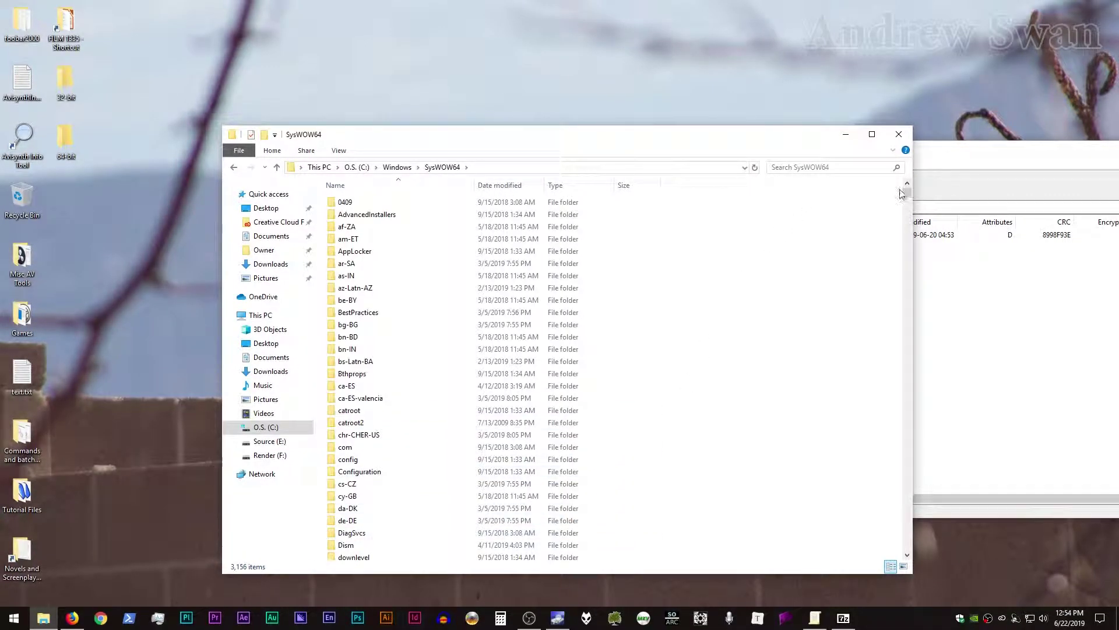
{"action": "type", "text": "winrm"}
{"action": "left_click_drag", "start_coordinate": [907, 213], "coordinate": [912, 348]}
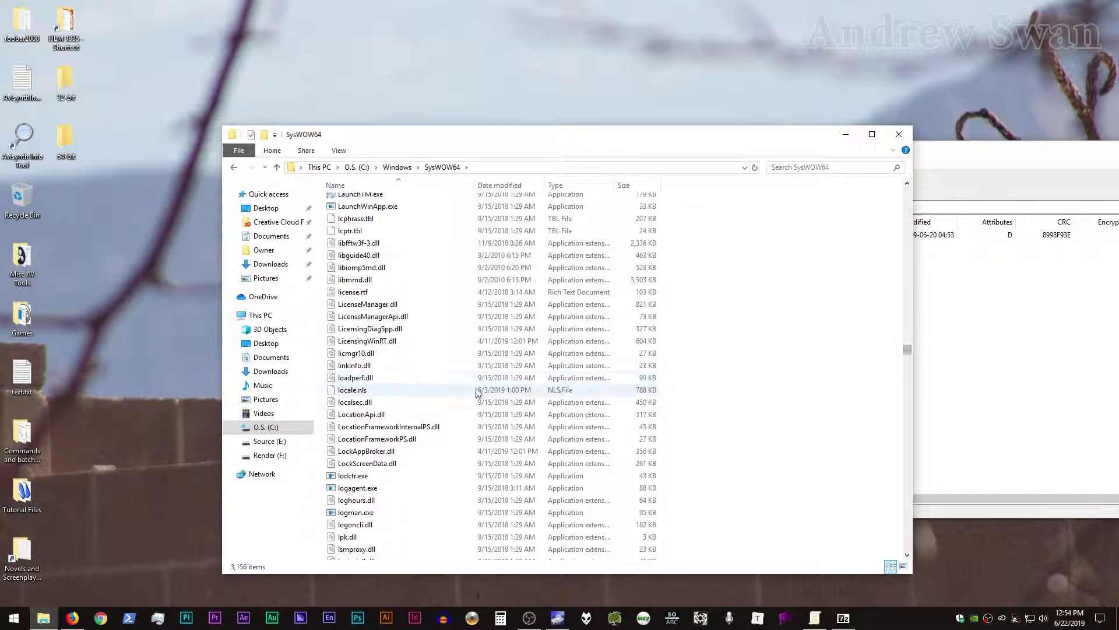
Move libfftw3f-3.dll into the desktop 64-bit folder and relaunch Avisynth Info Tool
{"action": "left_click", "coordinate": [369, 247]}
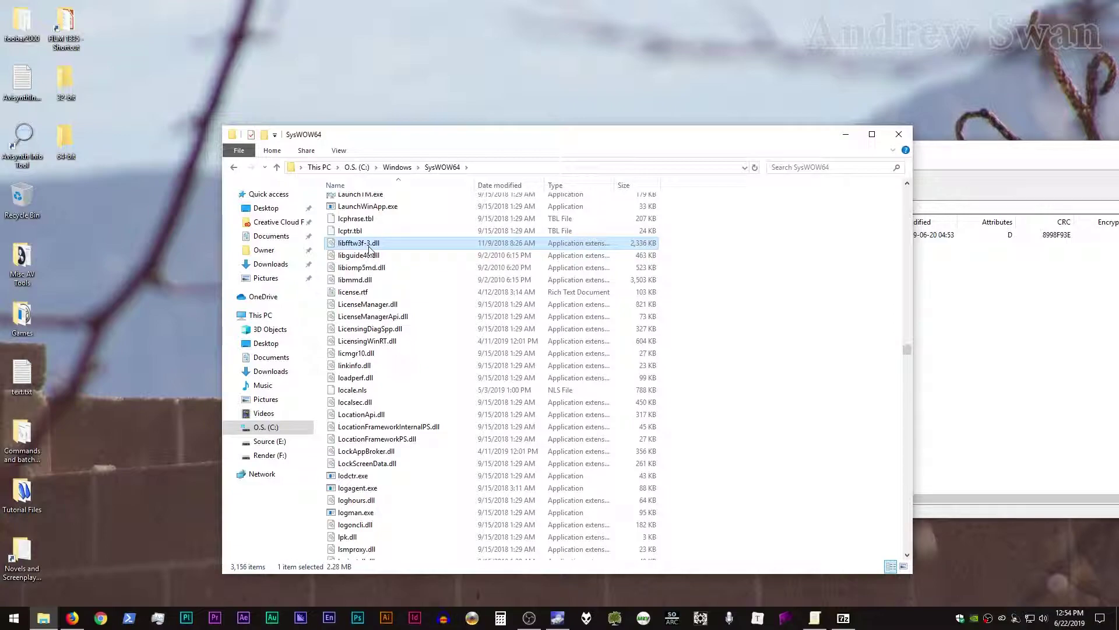
{"action": "left_click_drag", "start_coordinate": [370, 250], "coordinate": [65, 143]}
{"action": "left_click", "coordinate": [515, 231]}
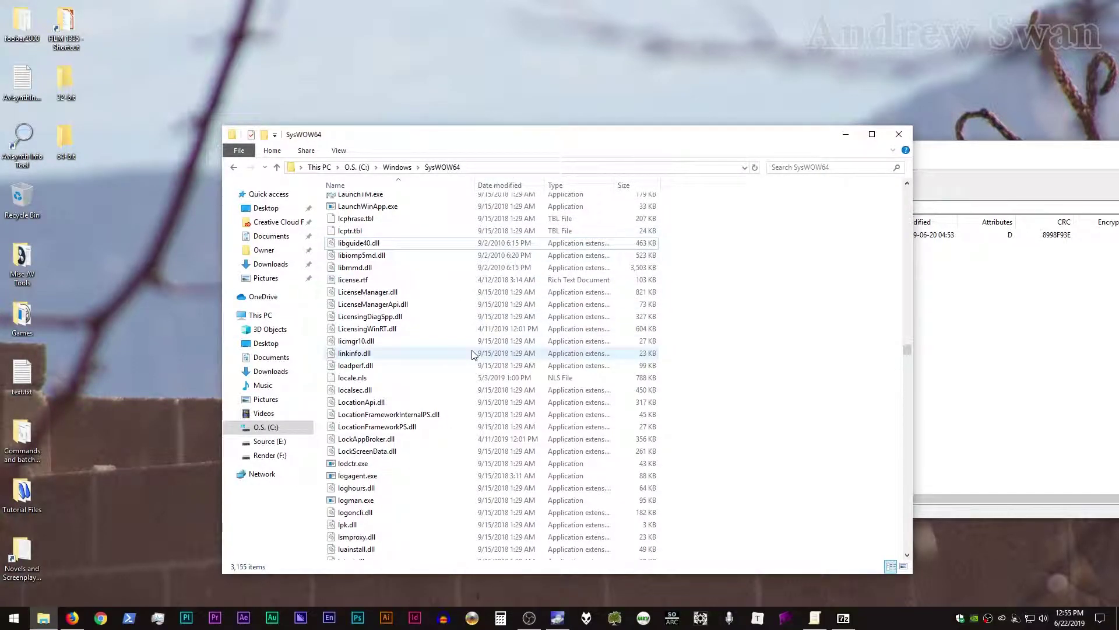
{"action": "mouse_move", "coordinate": [473, 354]}
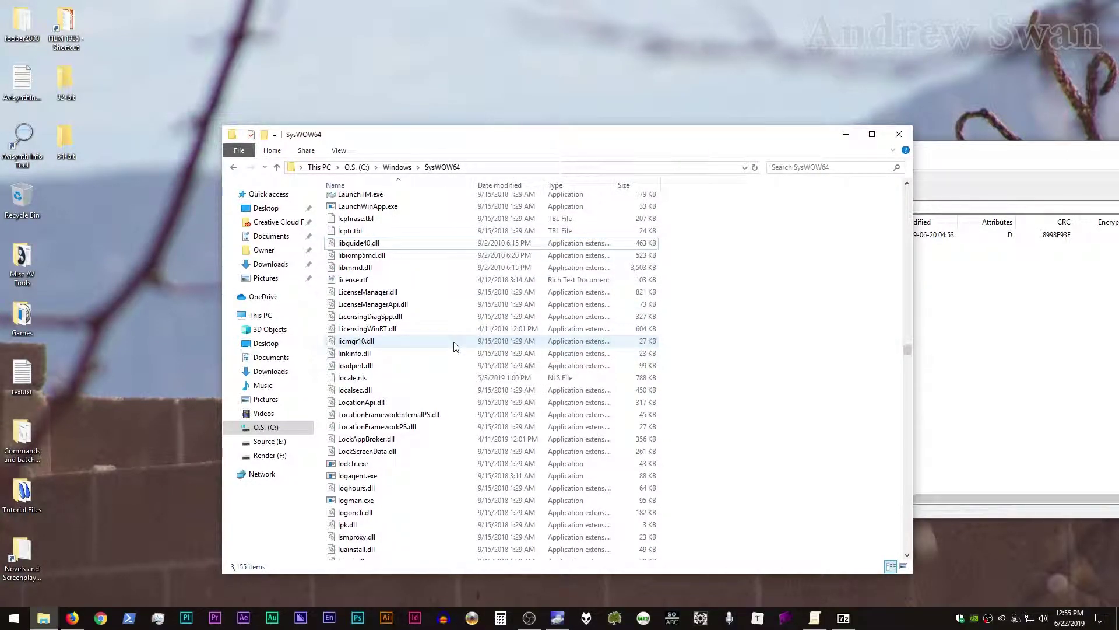
{"action": "double_click", "coordinate": [30, 141]}
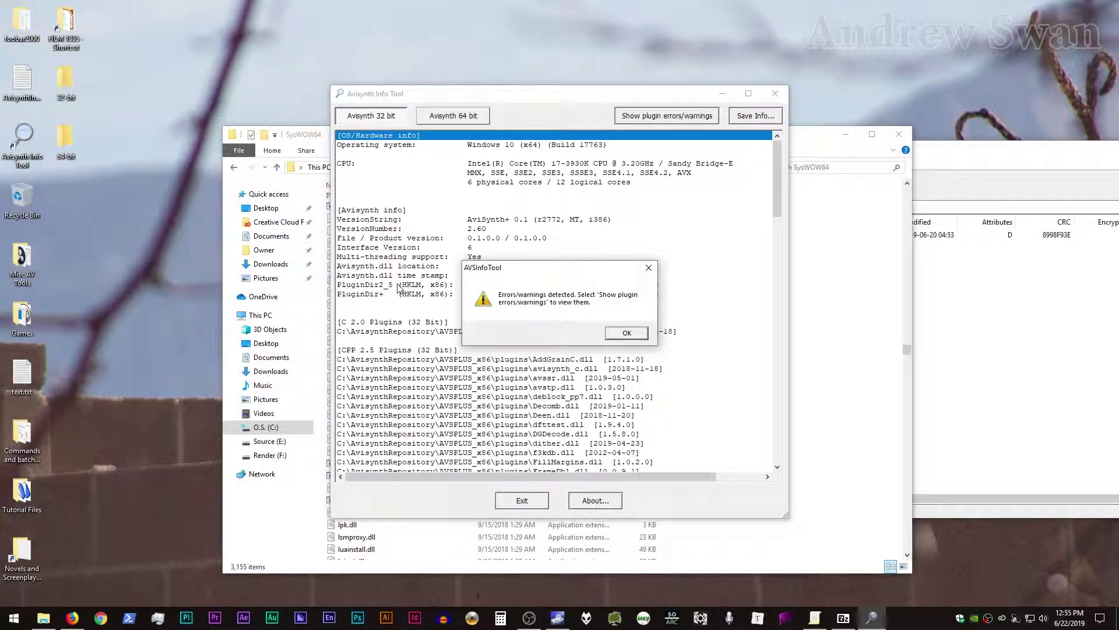
Show plugin errors where dfttest, fft3dfilter and mvtools2 need the missing FFTW library
{"action": "left_click", "coordinate": [627, 333]}
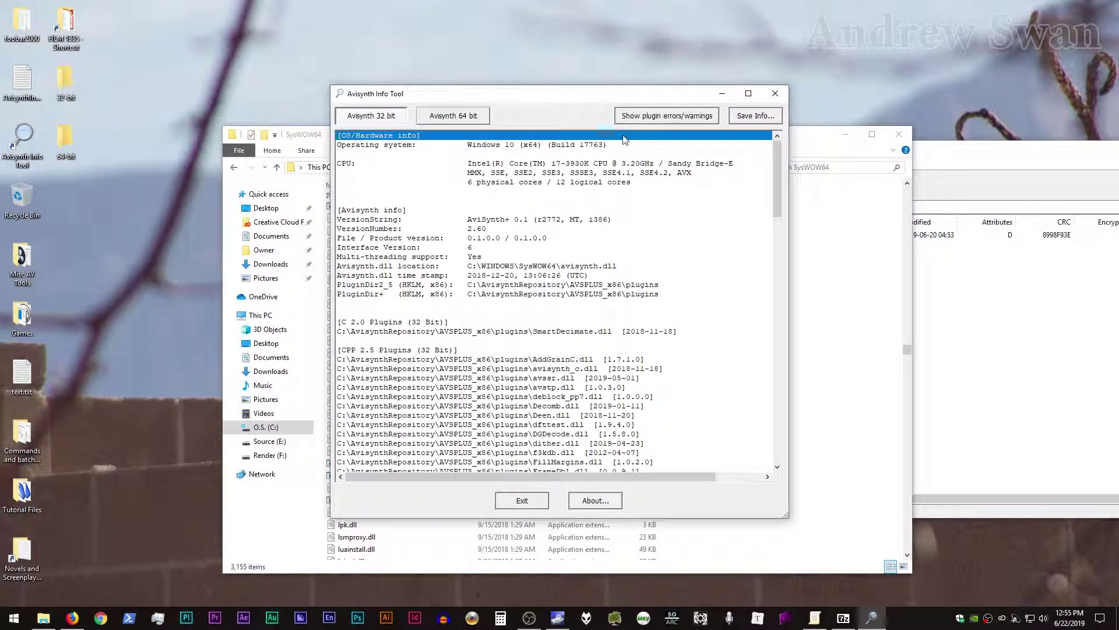
{"action": "left_click", "coordinate": [635, 123]}
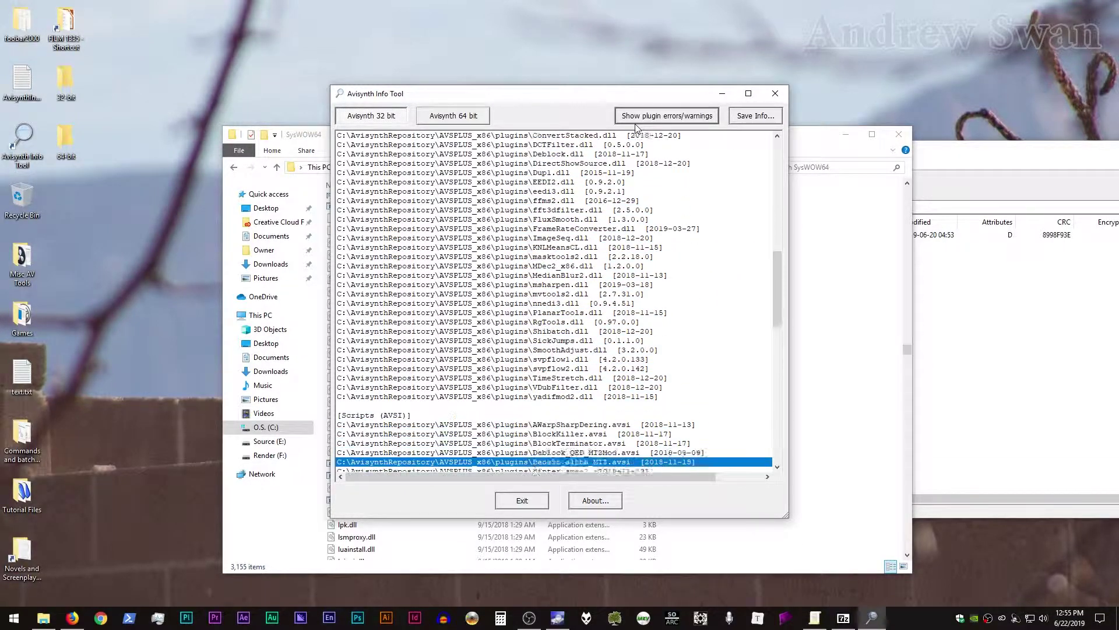